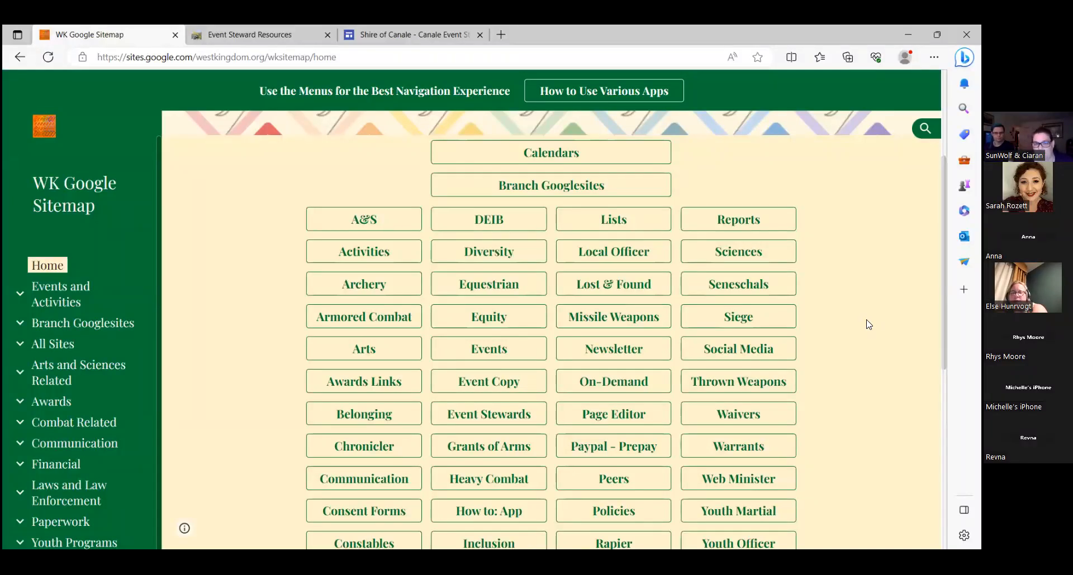
Open the Web Minister page from the WK Google Sitemap
{"action": "scroll", "coordinate": [867, 325], "scroll_direction": "down", "scroll_amount": 3}
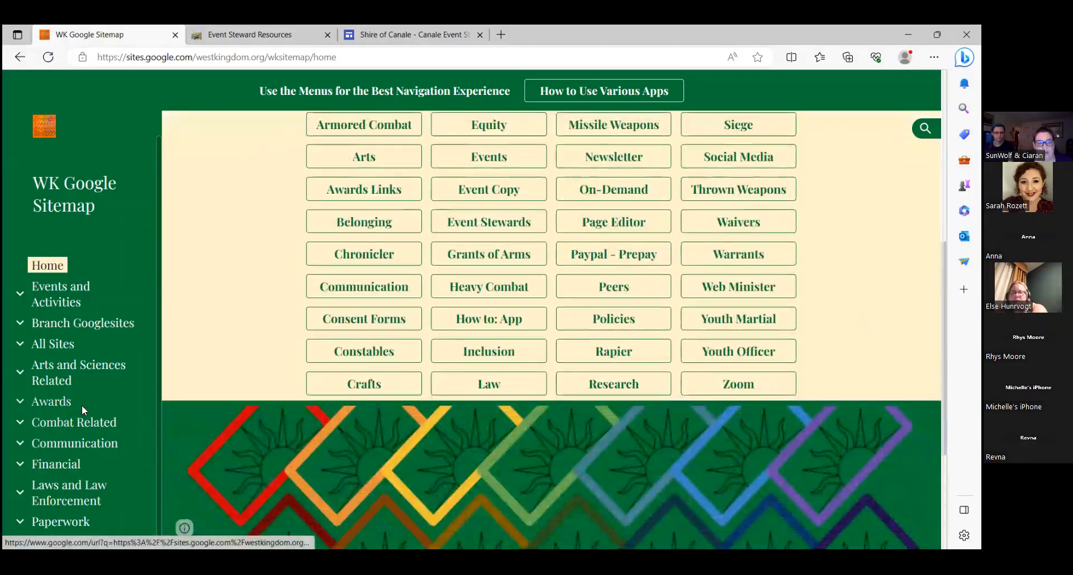
{"action": "scroll", "coordinate": [82, 405], "scroll_direction": "down", "scroll_amount": 5}
{"action": "scroll", "coordinate": [365, 335], "scroll_direction": "up", "scroll_amount": 3}
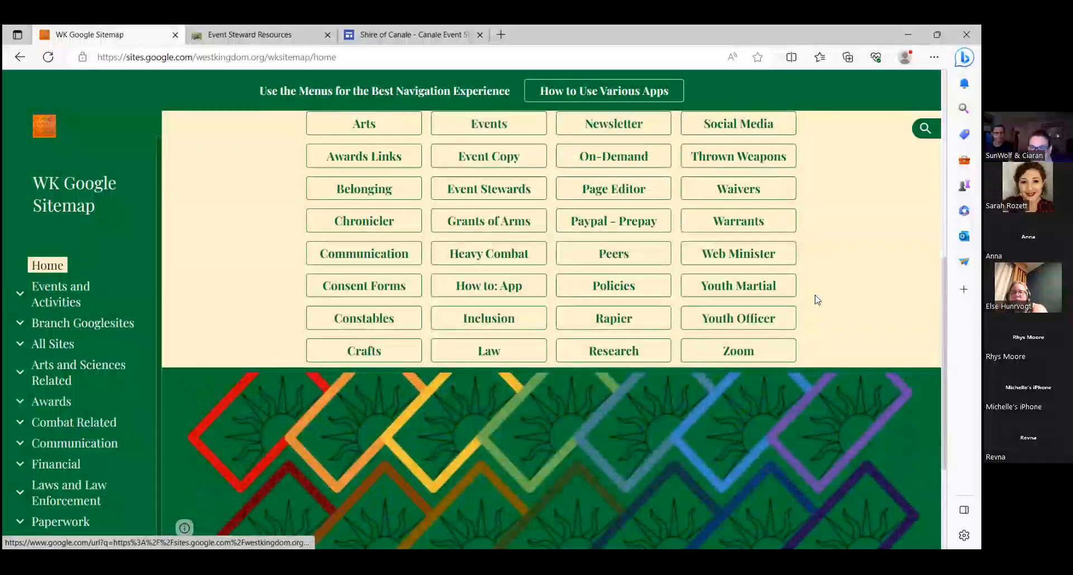
{"action": "scroll", "coordinate": [749, 294], "scroll_direction": "up", "scroll_amount": 1}
{"action": "left_click", "coordinate": [749, 288]}
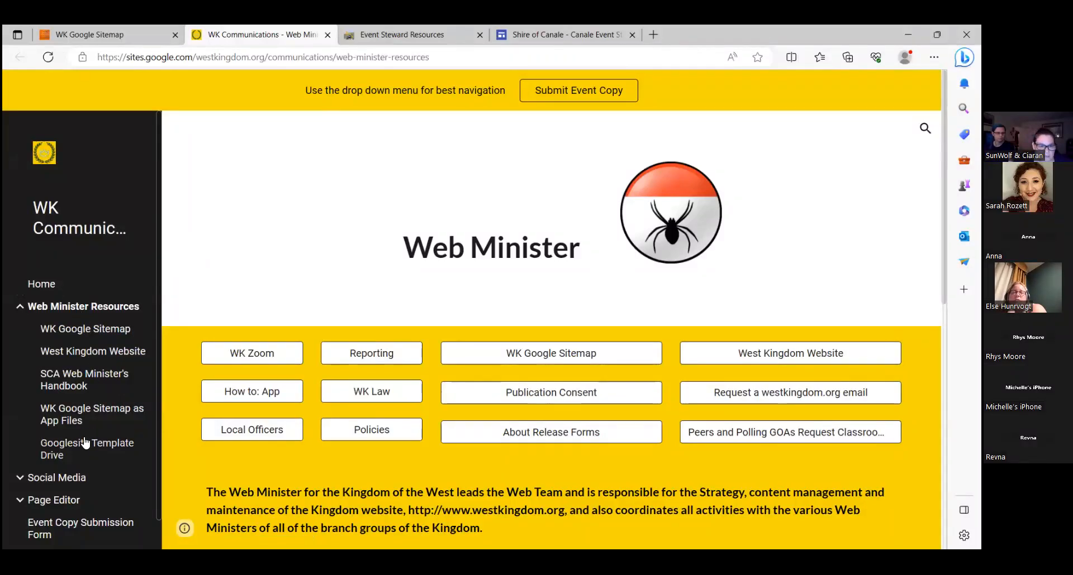
Open the Event Related folder in the Googlesite Template Drive and dismiss the Drive introduction
{"action": "left_click", "coordinate": [85, 450]}
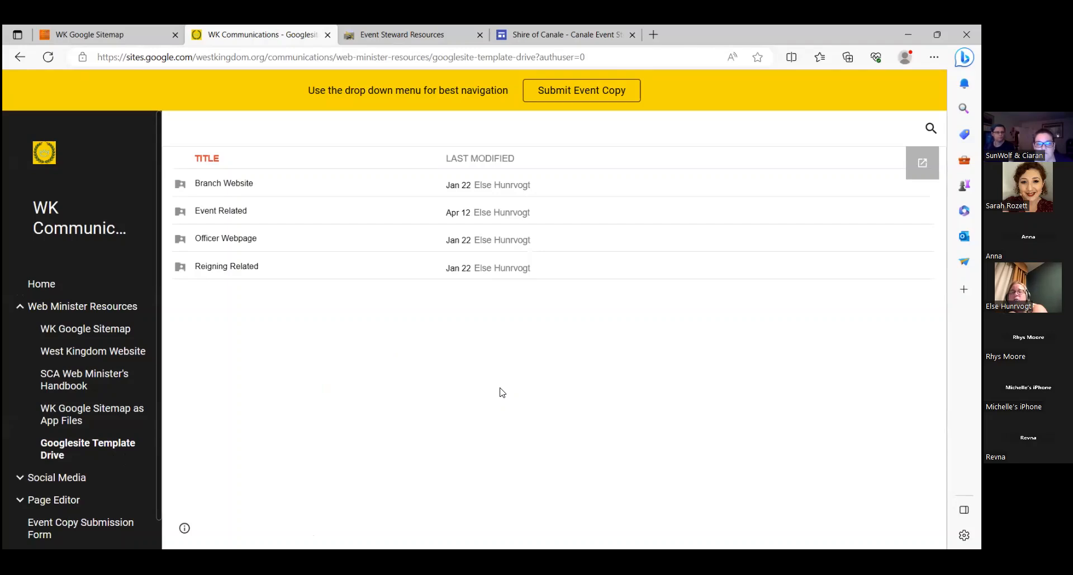
{"action": "left_click", "coordinate": [217, 212]}
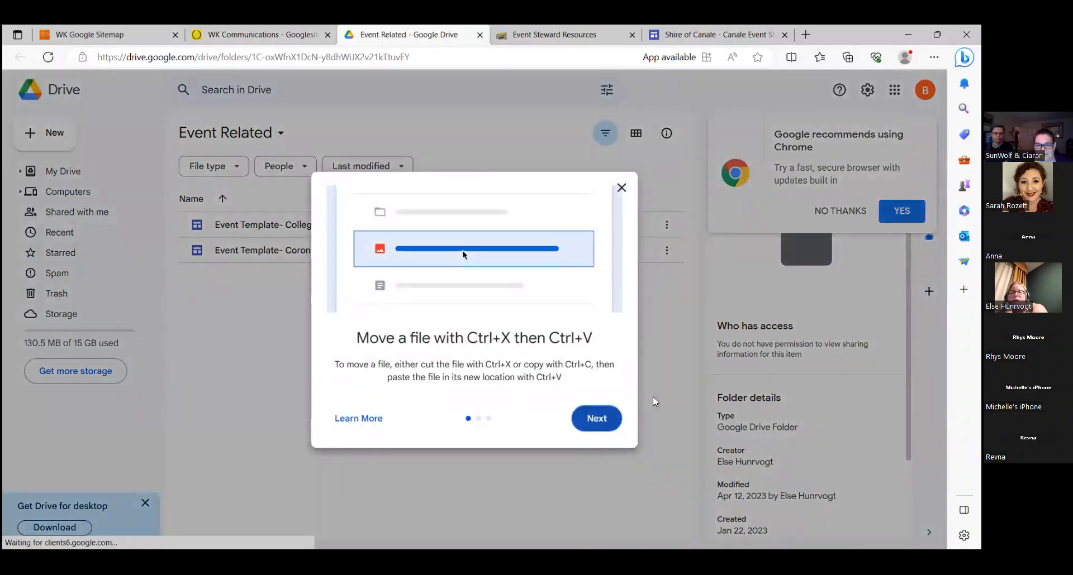
{"action": "left_click", "coordinate": [621, 188]}
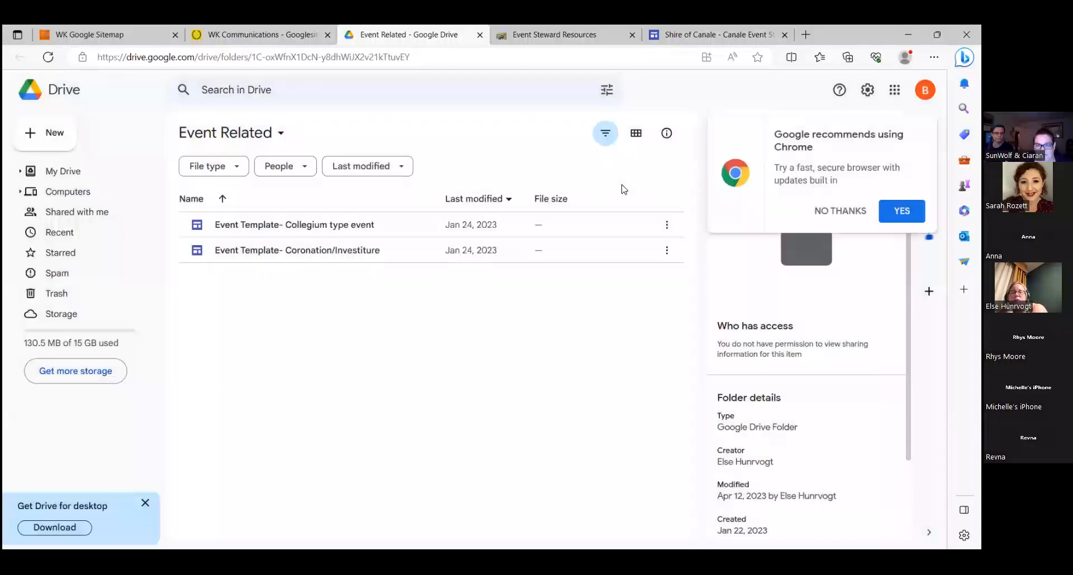
Preview the "Event Template- Collegium type event" site, look over its home page and close the preview
{"action": "left_click", "coordinate": [247, 229]}
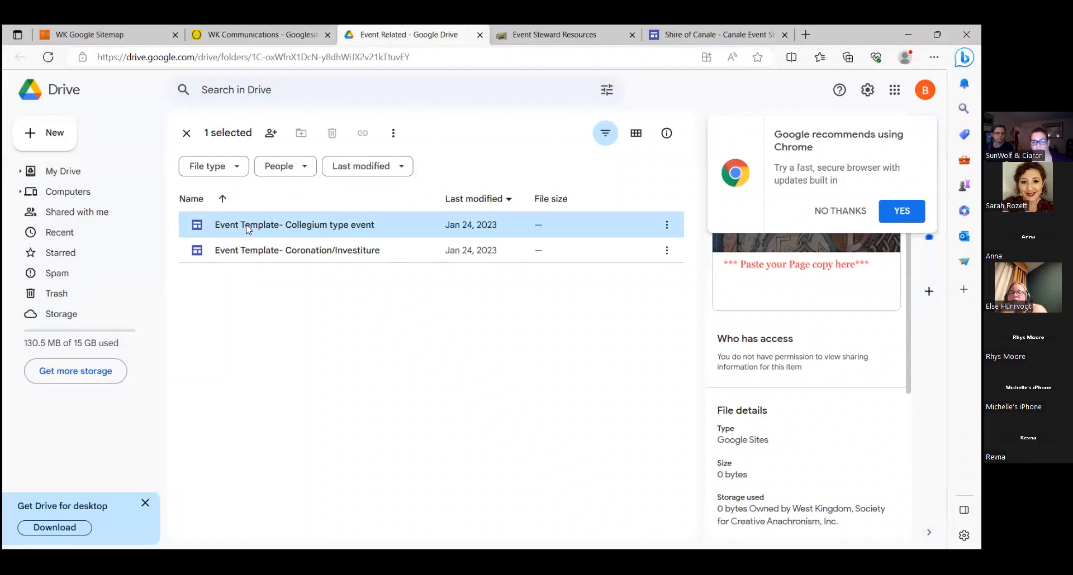
{"action": "double_click", "coordinate": [247, 229]}
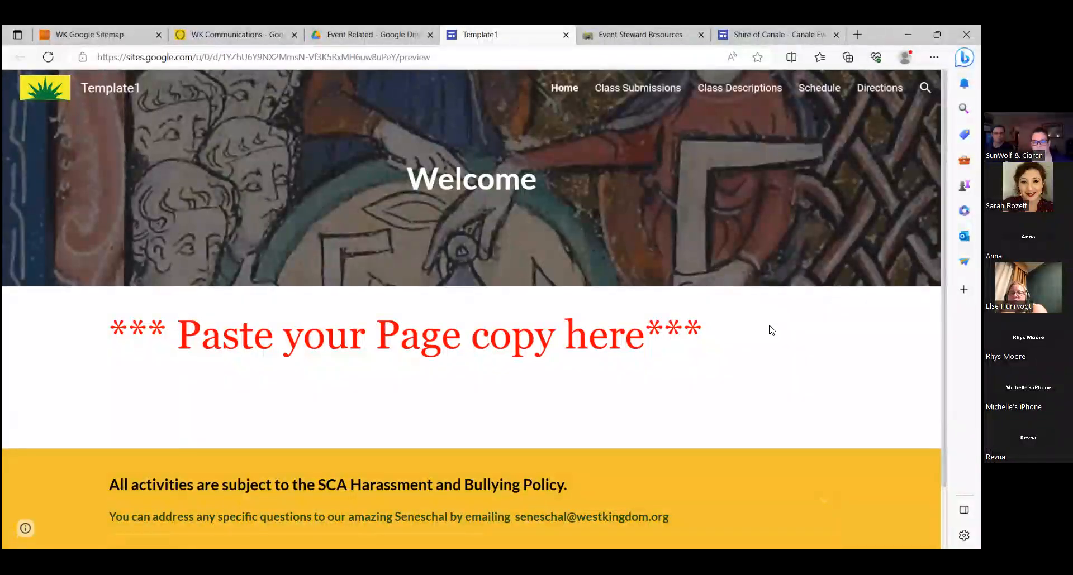
{"action": "scroll", "coordinate": [771, 331], "scroll_direction": "down", "scroll_amount": 1}
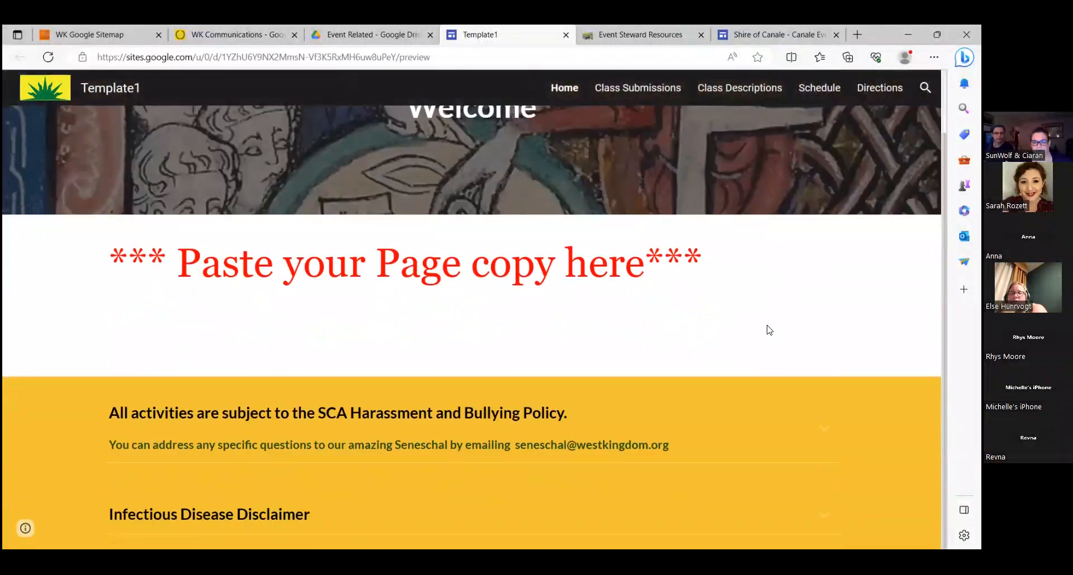
{"action": "scroll", "coordinate": [769, 330], "scroll_direction": "up", "scroll_amount": 1}
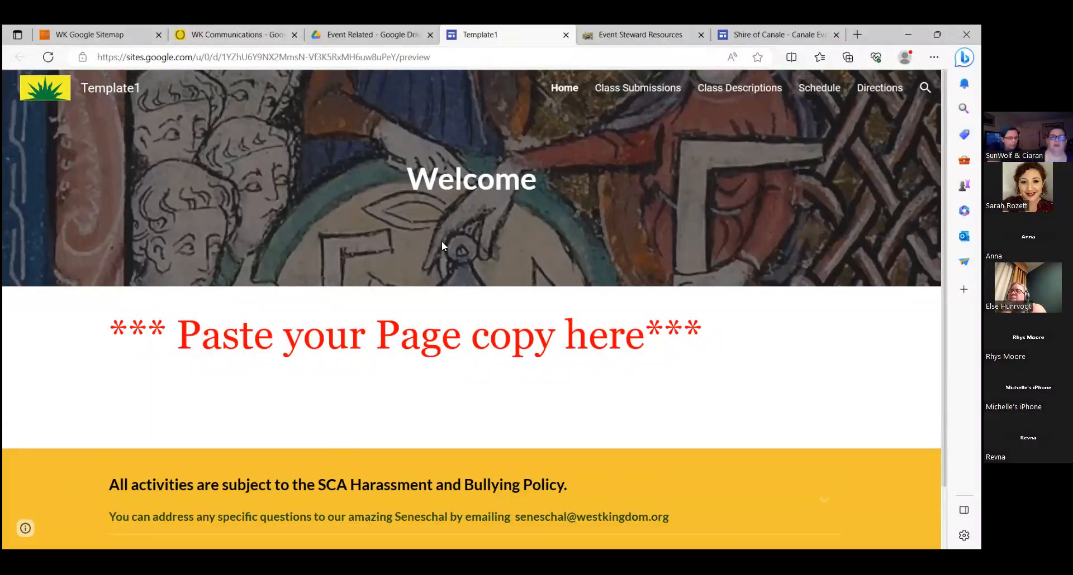
{"action": "key", "text": "ctrl+w"}
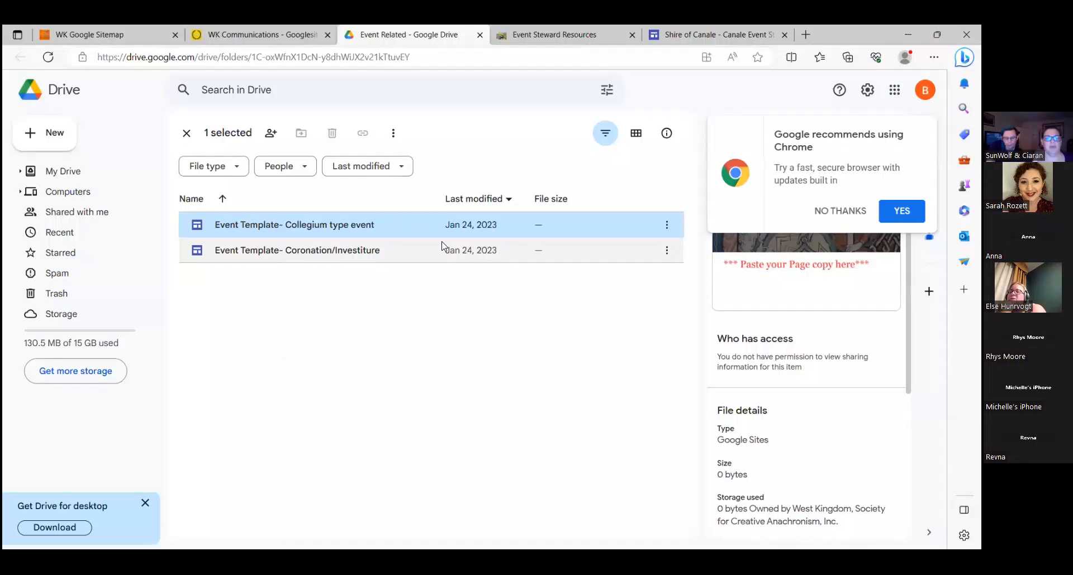
Make a copy of the Collegium type event template and open the copy from My Drive for editing, dismissing the tour
{"action": "left_click", "coordinate": [666, 225]}
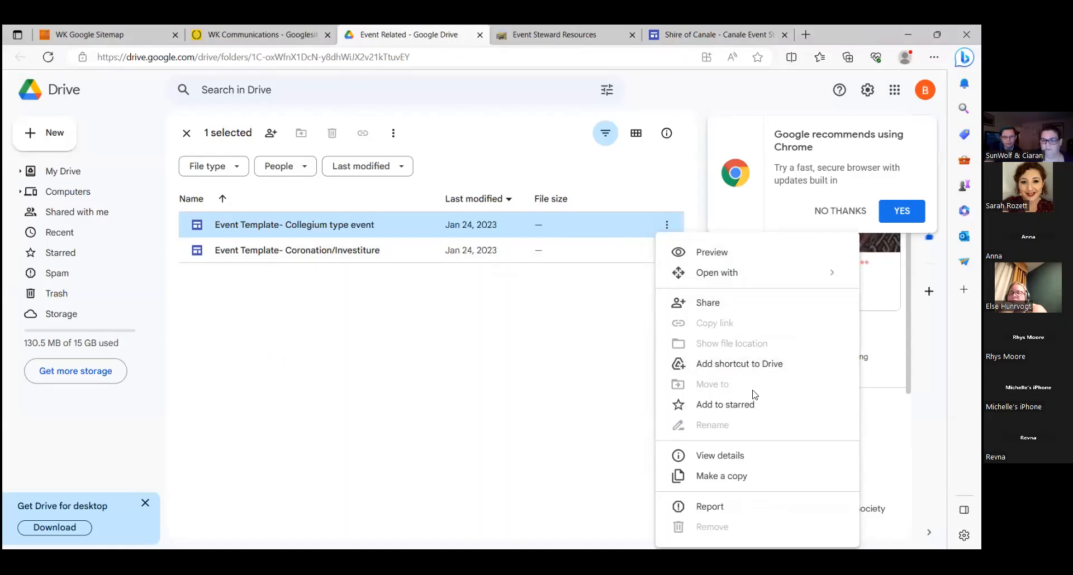
{"action": "left_click", "coordinate": [725, 481]}
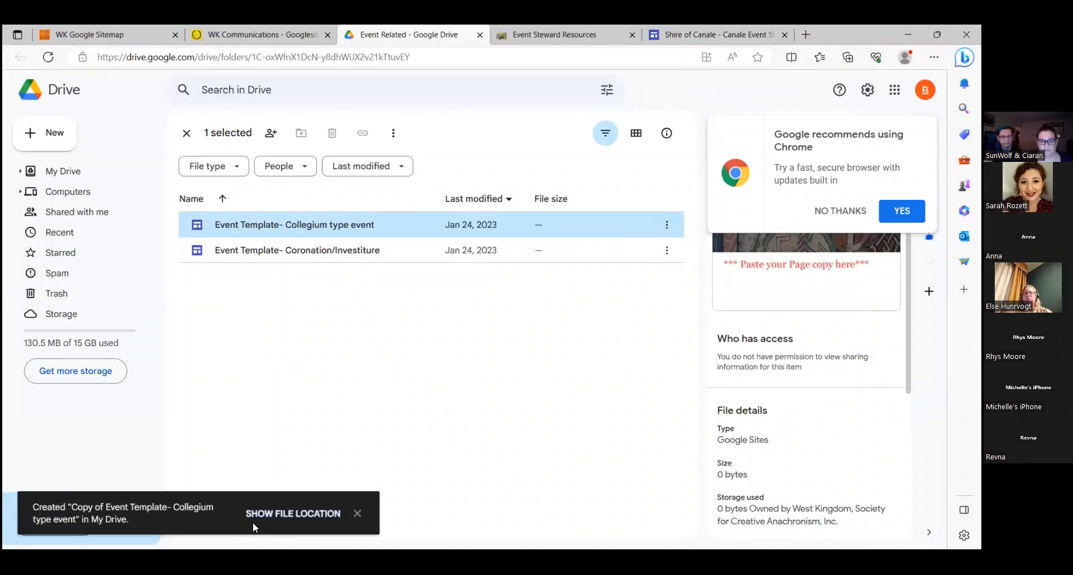
{"action": "left_click", "coordinate": [292, 514]}
{"action": "double_click", "coordinate": [248, 268]}
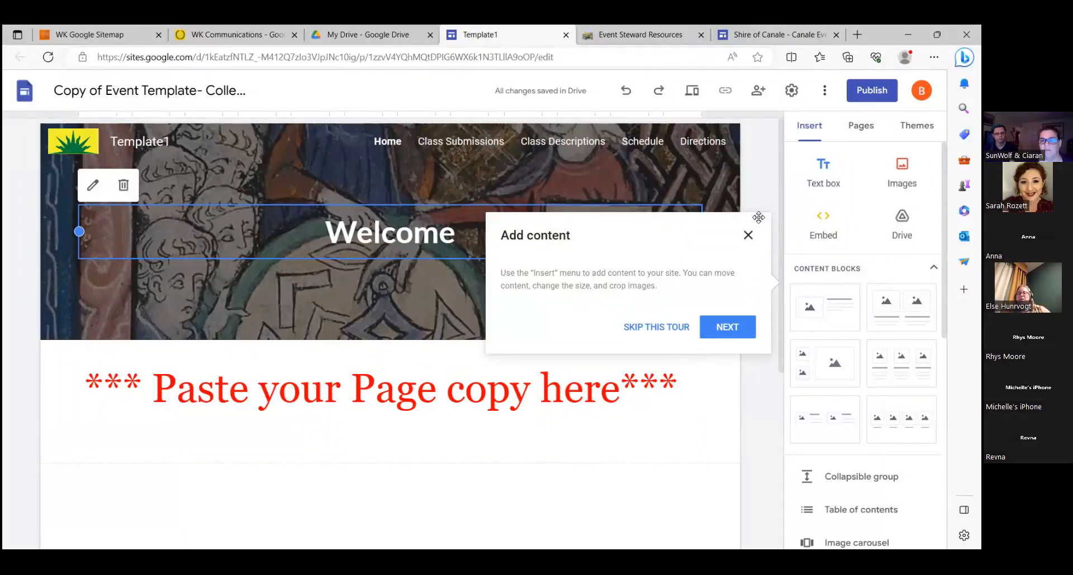
{"action": "left_click", "coordinate": [749, 236]}
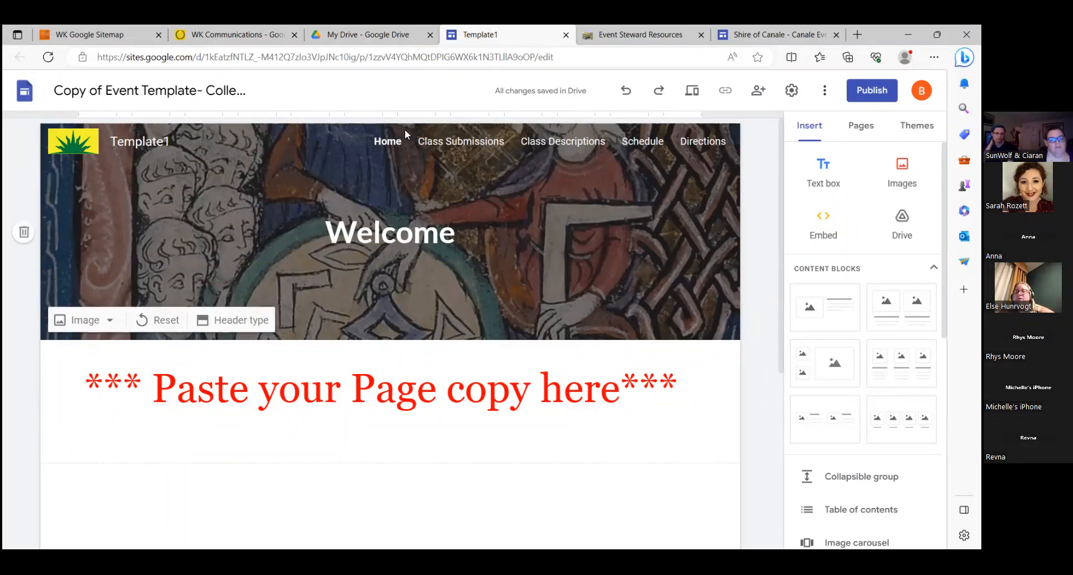
Rename the copied site file as "Super Fun Tourney"
{"action": "left_click", "coordinate": [228, 91]}
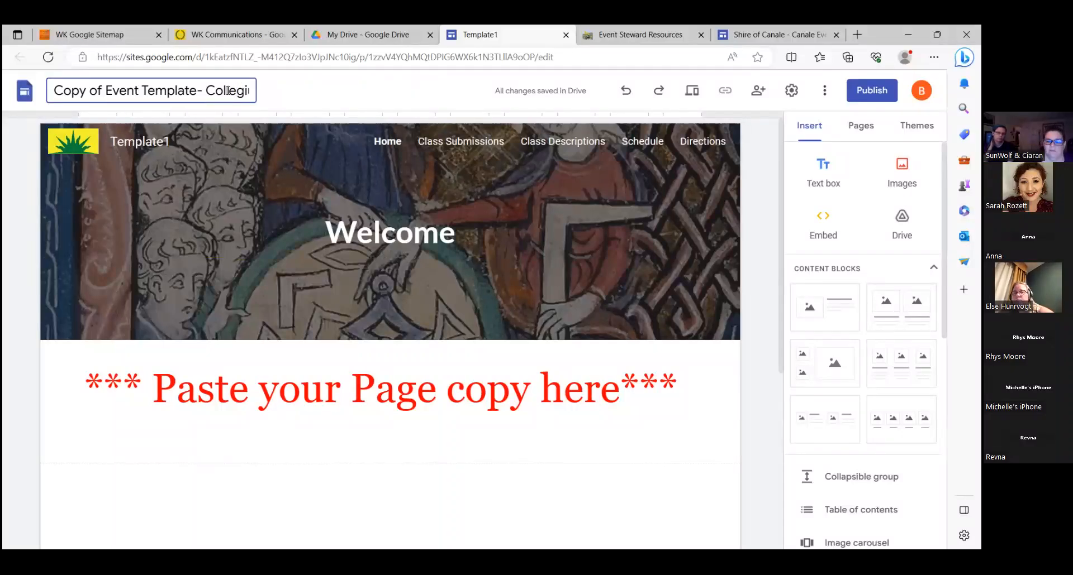
{"action": "key", "text": "BackSpace"}
{"action": "key", "text": "BackSpace"}
{"action": "key", "text": "BackSpace"}
{"action": "key", "text": "BackSpace"}
{"action": "key", "text": "BackSpace"}
{"action": "key", "text": "BackSpace"}
{"action": "key", "text": "BackSpace"}
{"action": "key", "text": "BackSpace"}
{"action": "key", "text": "BackSpace"}
{"action": "key", "text": "BackSpace"}
{"action": "key", "text": "BackSpace"}
{"action": "key", "text": "BackSpace"}
{"action": "key", "text": "BackSpace"}
{"action": "key", "text": "BackSpace"}
{"action": "key", "text": "BackSpace"}
{"action": "key", "text": "BackSpace"}
{"action": "key", "text": "BackSpace"}
{"action": "key", "text": "BackSpace"}
{"action": "key", "text": "BackSpace"}
{"action": "key", "text": "BackSpace"}
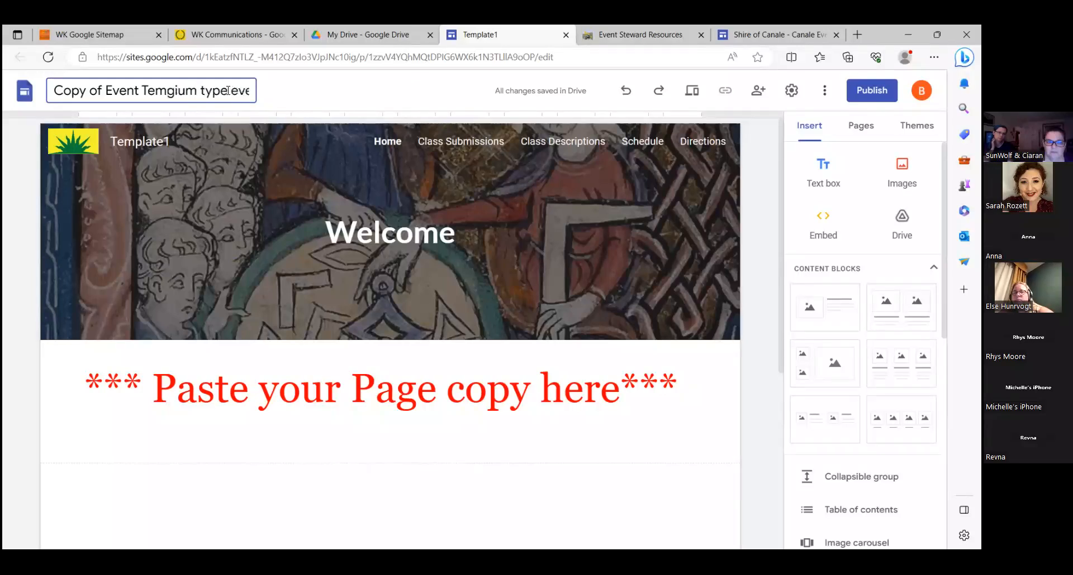
{"action": "key", "text": "BackSpace"}
{"action": "key", "text": "Delete"}
{"action": "key", "text": "Delete"}
{"action": "key", "text": "Delete"}
{"action": "key", "text": "Delete"}
{"action": "key", "text": "Delete"}
{"action": "key", "text": "Delete"}
{"action": "key", "text": "Delete"}
{"action": "key", "text": "Delete"}
{"action": "key", "text": "Delete"}
{"action": "key", "text": "Delete"}
{"action": "key", "text": "Delete"}
{"action": "key", "text": "Delete"}
{"action": "key", "text": "Delete"}
{"action": "key", "text": "Delete"}
{"action": "type", "text": "Super Fun Tourney"}
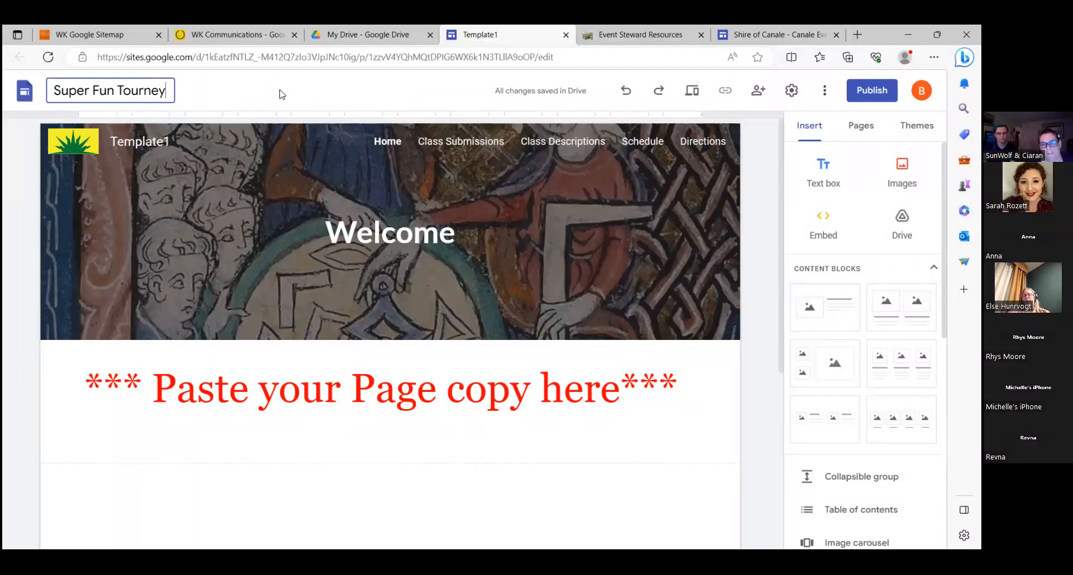
Replace the red placeholder text below the Welcome header with "It's super fun"
{"action": "left_click", "coordinate": [363, 408]}
{"action": "left_click", "coordinate": [352, 403]}
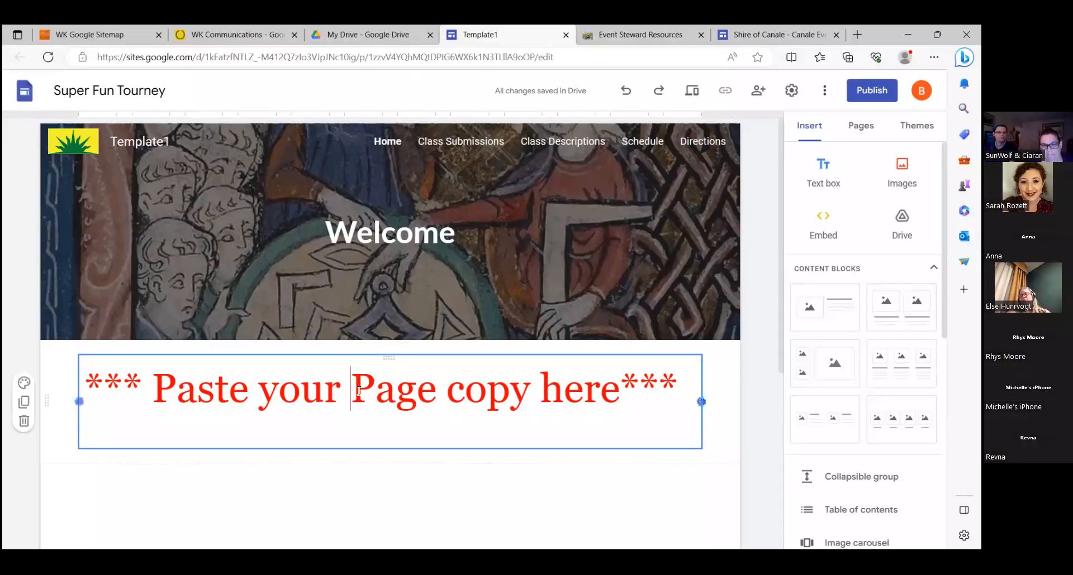
{"action": "left_click_drag", "start_coordinate": [684, 393], "coordinate": [89, 402]}
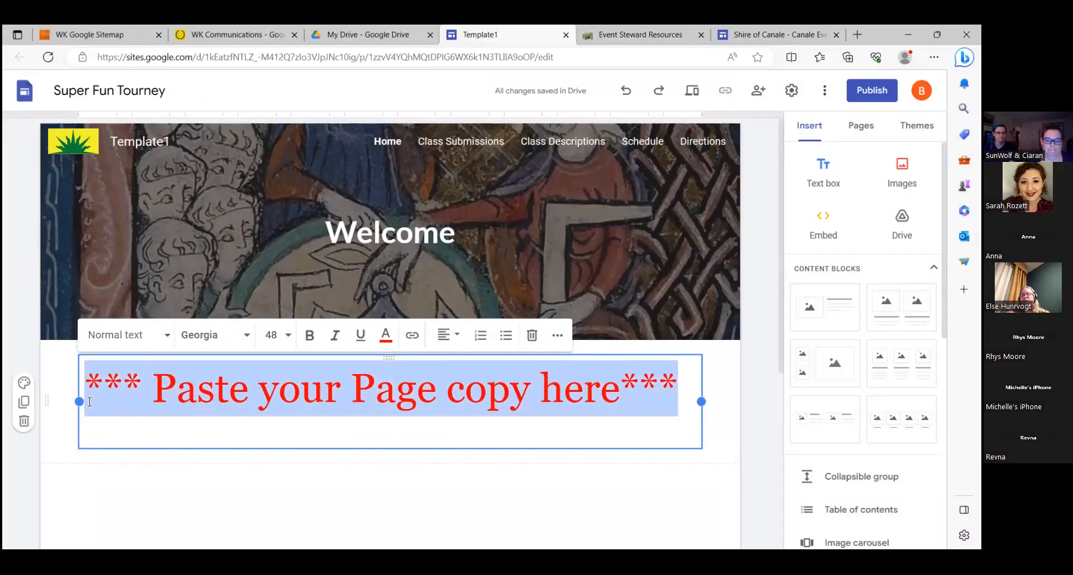
{"action": "type", "text": "It's "}
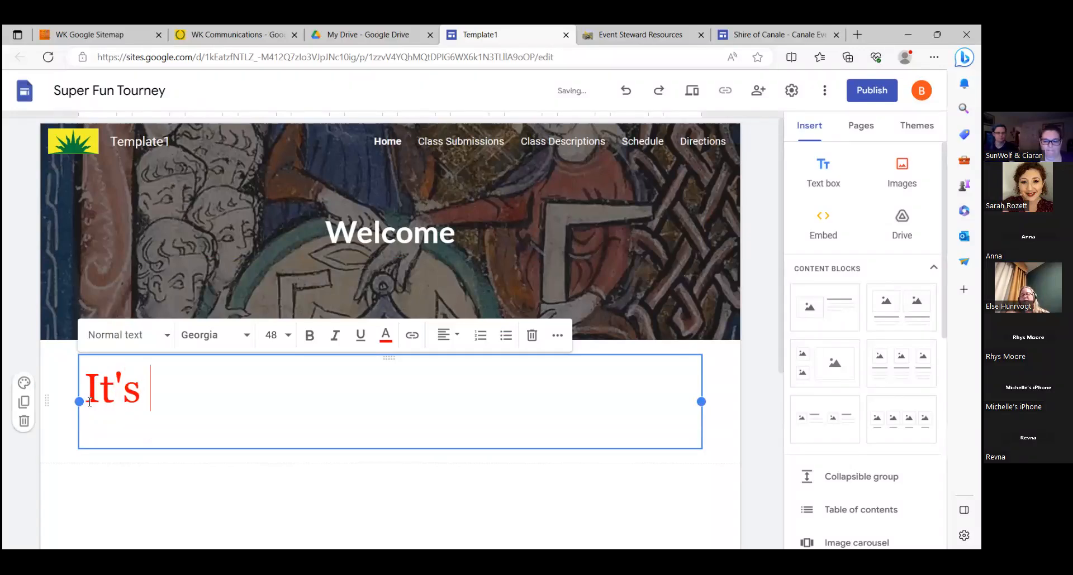
{"action": "type", "text": "super fun"}
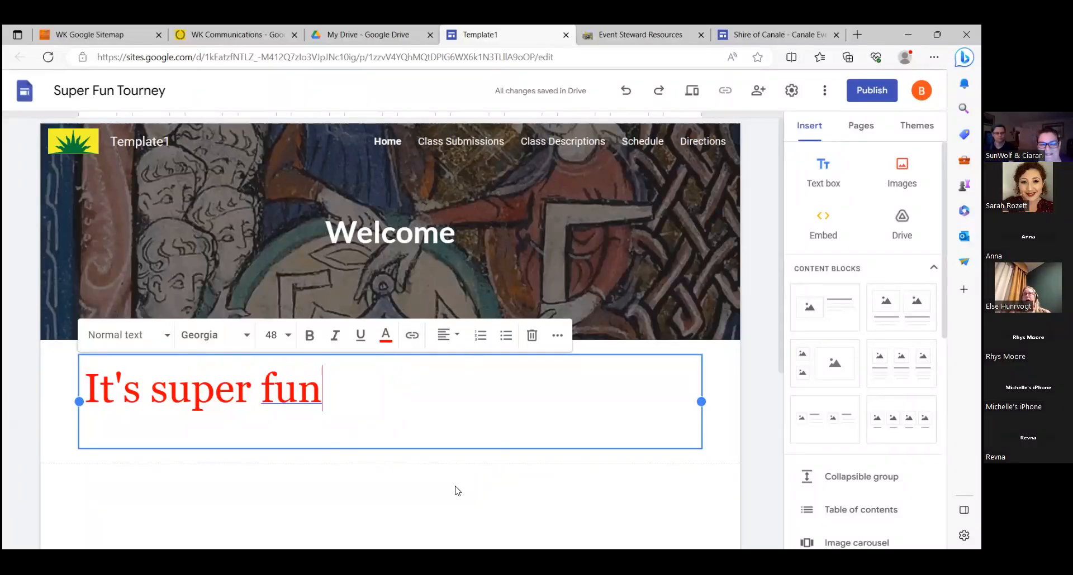
Recolour the "It's super fun" text purple and set its font size to 18
{"action": "left_click_drag", "start_coordinate": [332, 391], "coordinate": [81, 394]}
{"action": "left_click", "coordinate": [386, 336]}
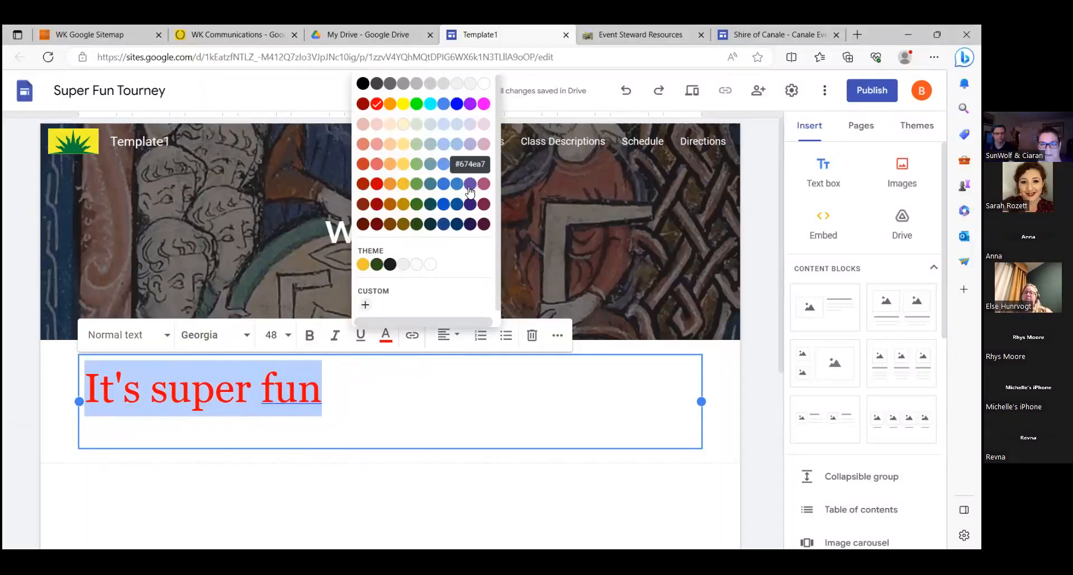
{"action": "left_click", "coordinate": [469, 164]}
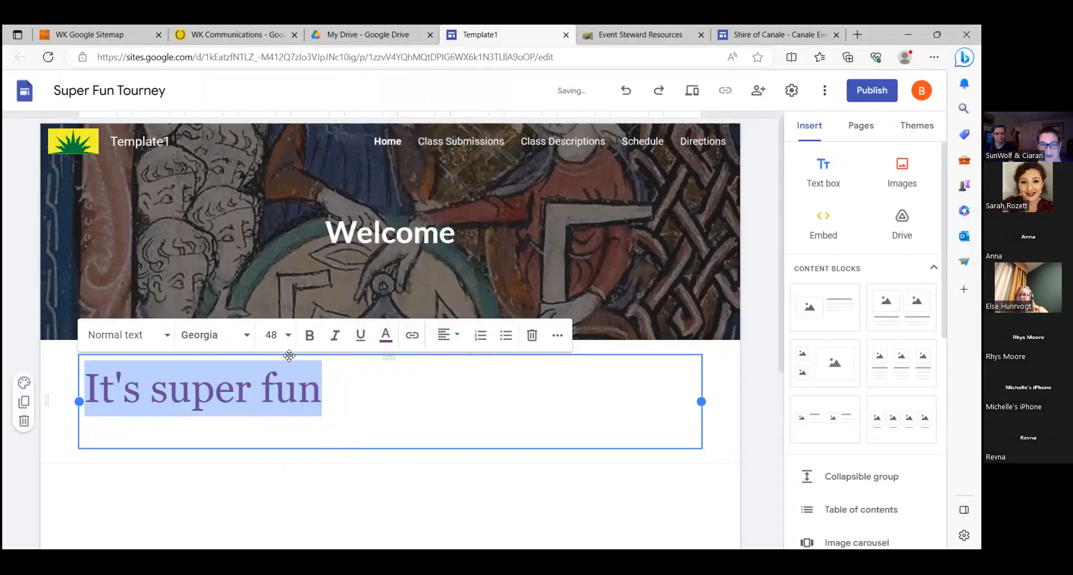
{"action": "left_click", "coordinate": [288, 335]}
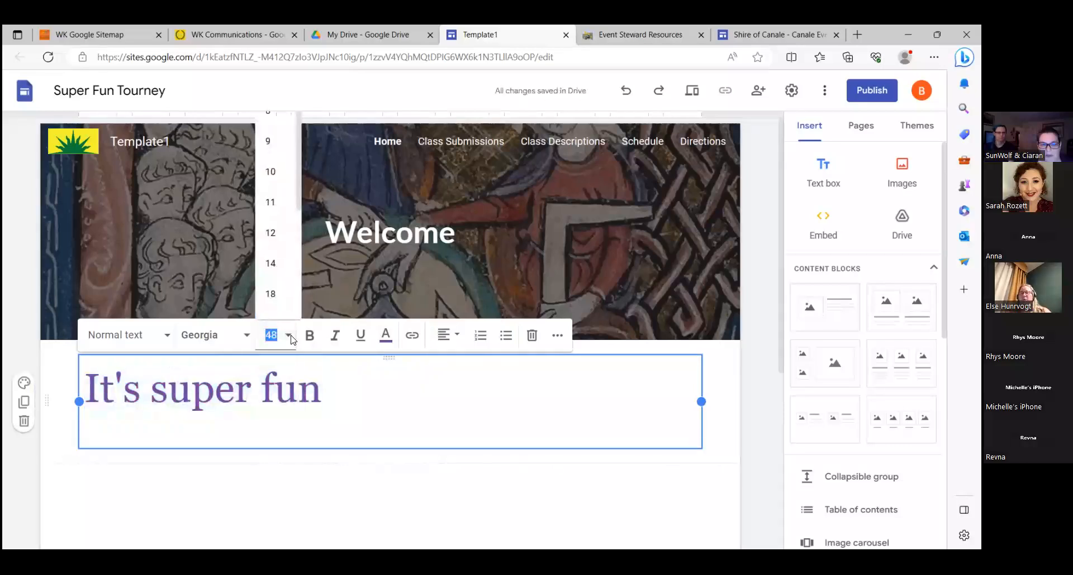
{"action": "left_click", "coordinate": [276, 292]}
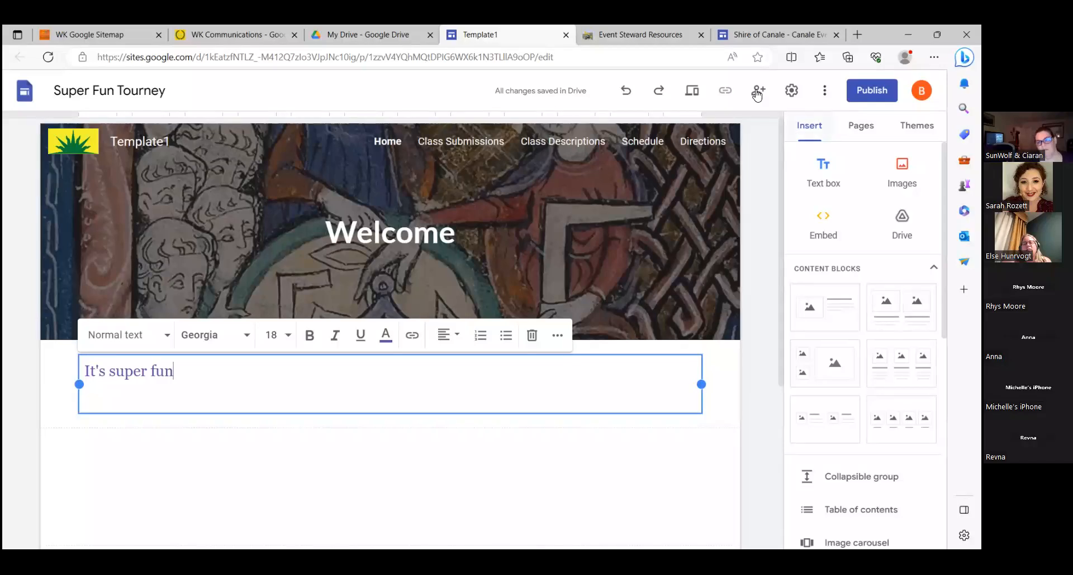
Review the site's sharing options, examining the general access choices for both the draft and the published site
{"action": "left_click", "coordinate": [791, 91]}
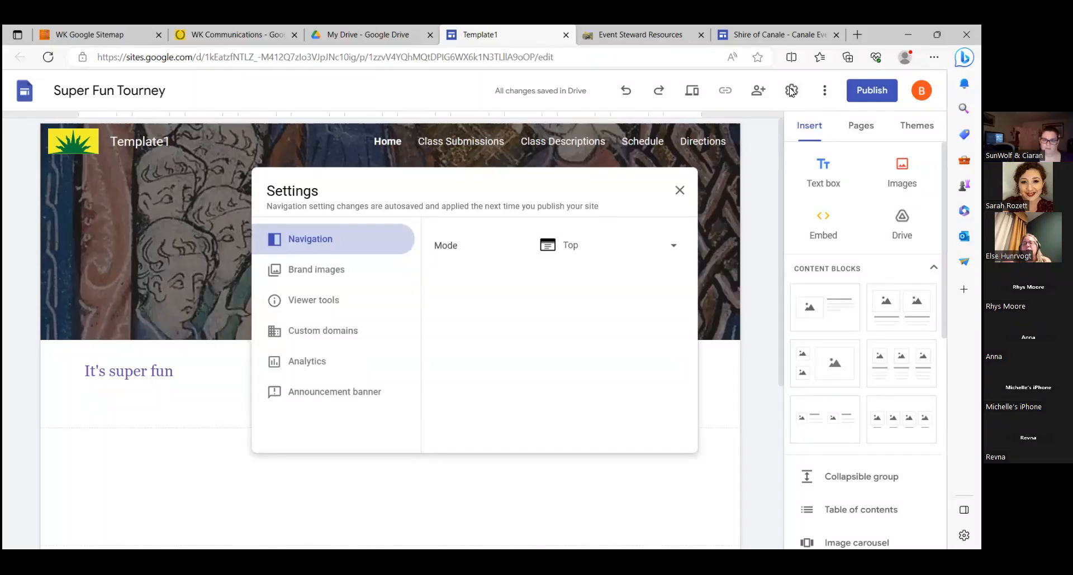
{"action": "left_click", "coordinate": [680, 191]}
{"action": "left_click", "coordinate": [757, 89]}
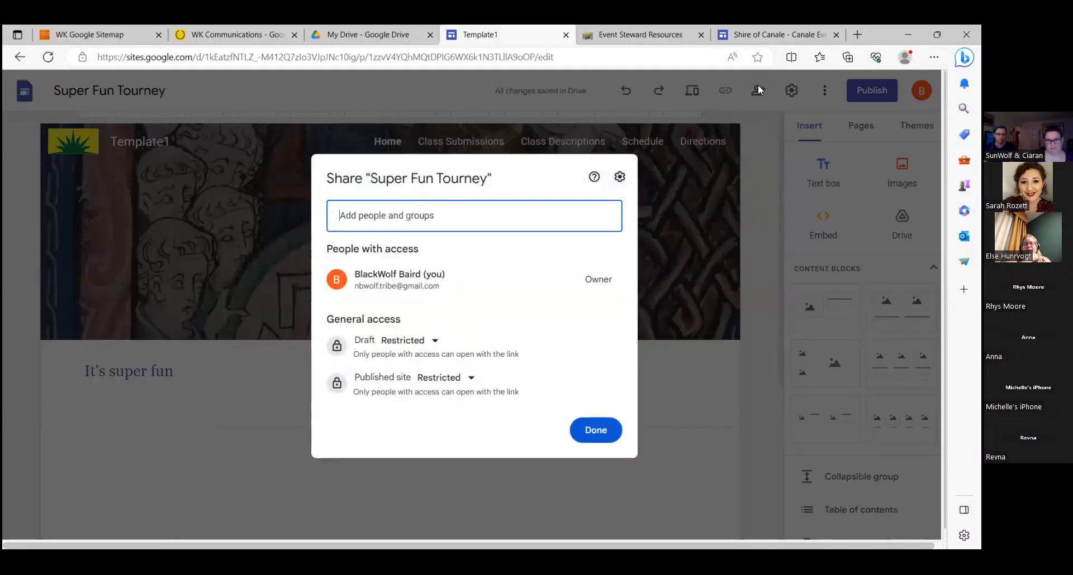
{"action": "left_click", "coordinate": [435, 348]}
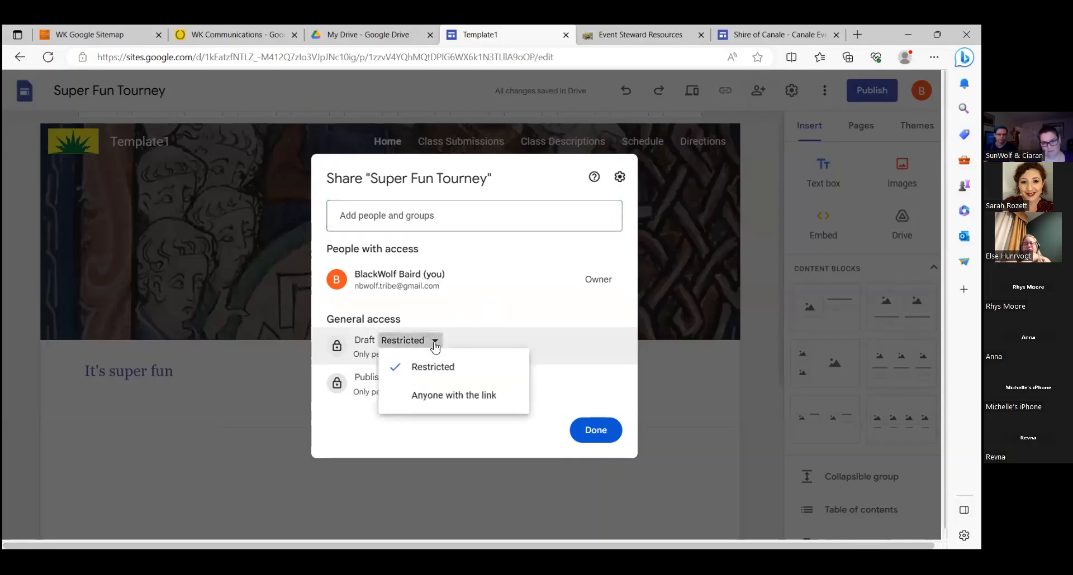
{"action": "left_click", "coordinate": [427, 444]}
{"action": "left_click", "coordinate": [469, 380]}
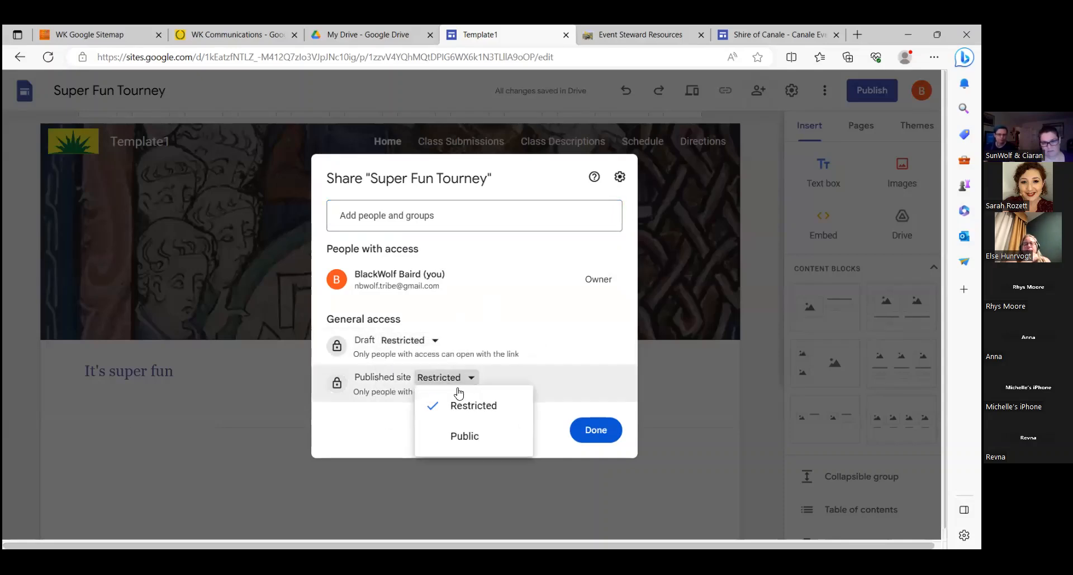
{"action": "left_click", "coordinate": [366, 434]}
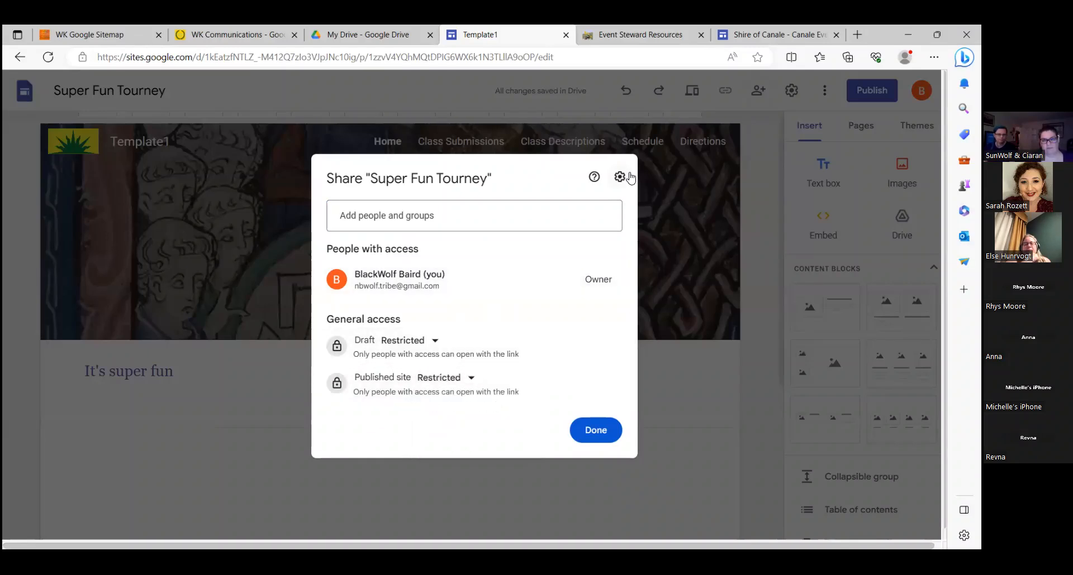
{"action": "left_click", "coordinate": [594, 432]}
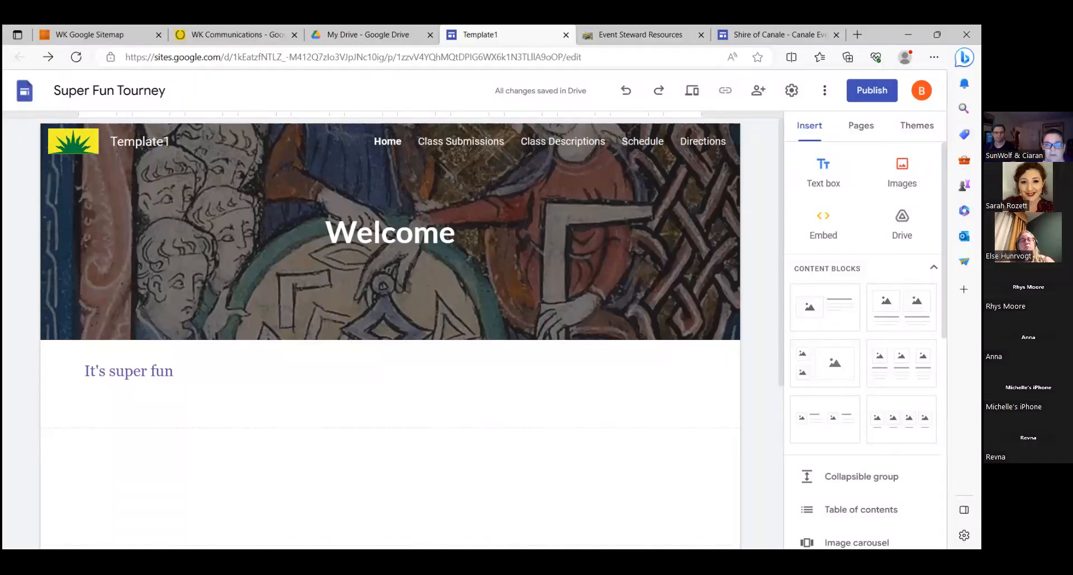
Restore the browser window from maximized, resize it wider, and show the site's list of pages
{"action": "left_click", "coordinate": [937, 35]}
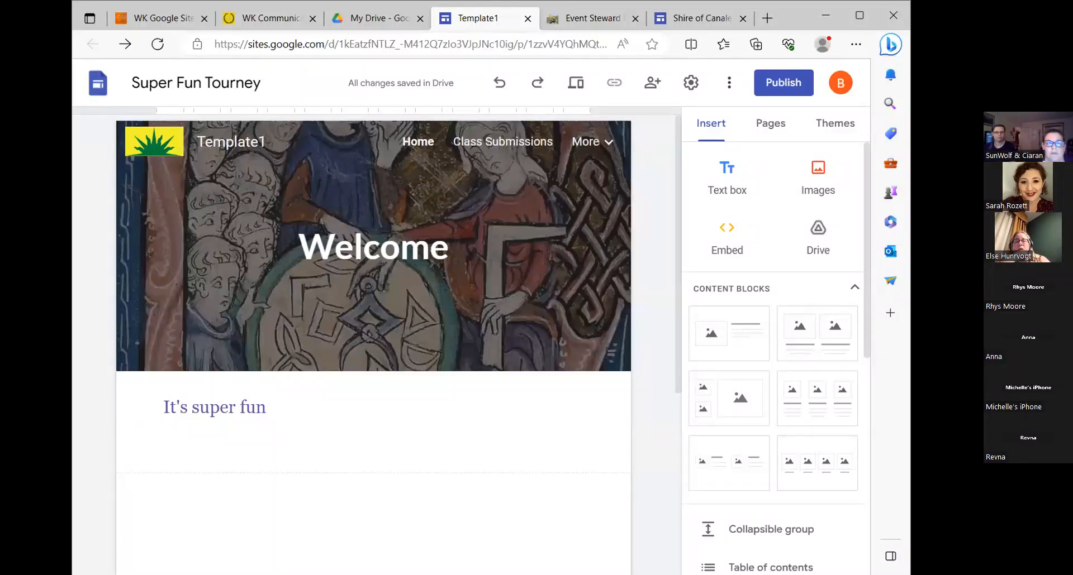
{"action": "left_click_drag", "start_coordinate": [910, 134], "coordinate": [980, 152]}
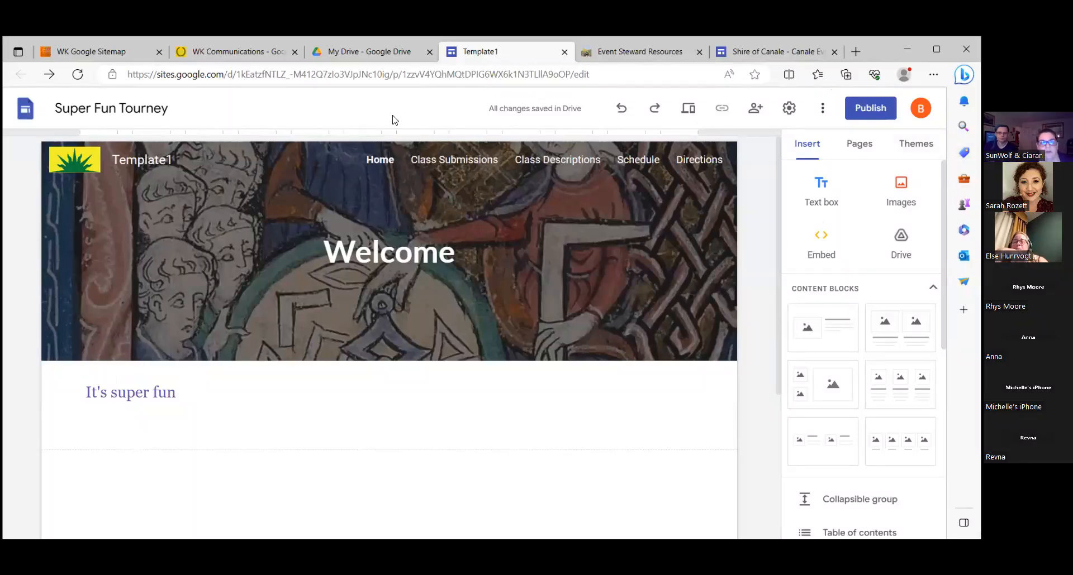
{"action": "left_click", "coordinate": [859, 147]}
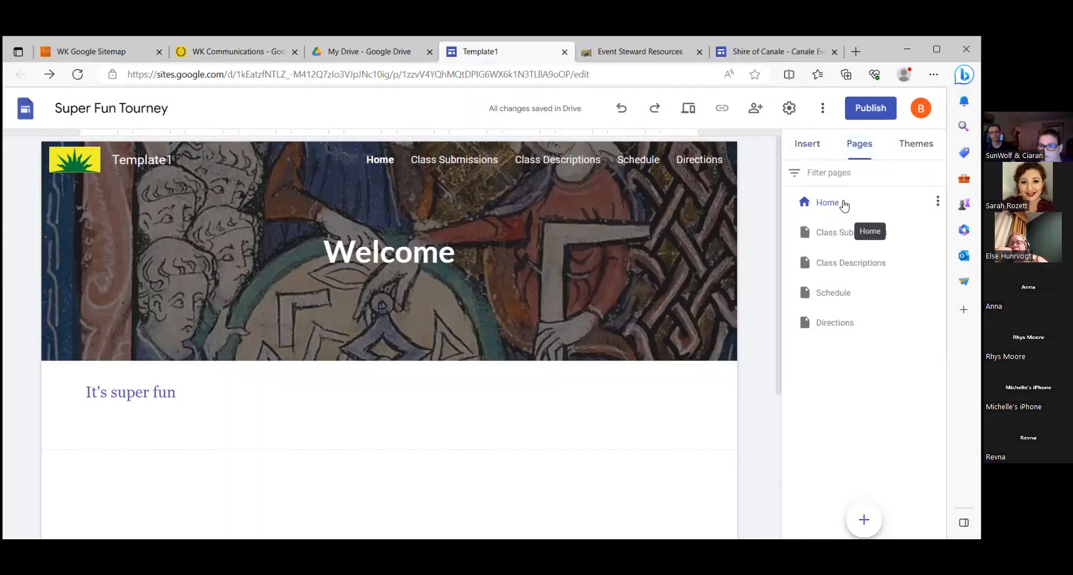
Check the Home page's options and nest the Directions page under Schedule as a subpage
{"action": "left_click", "coordinate": [937, 201]}
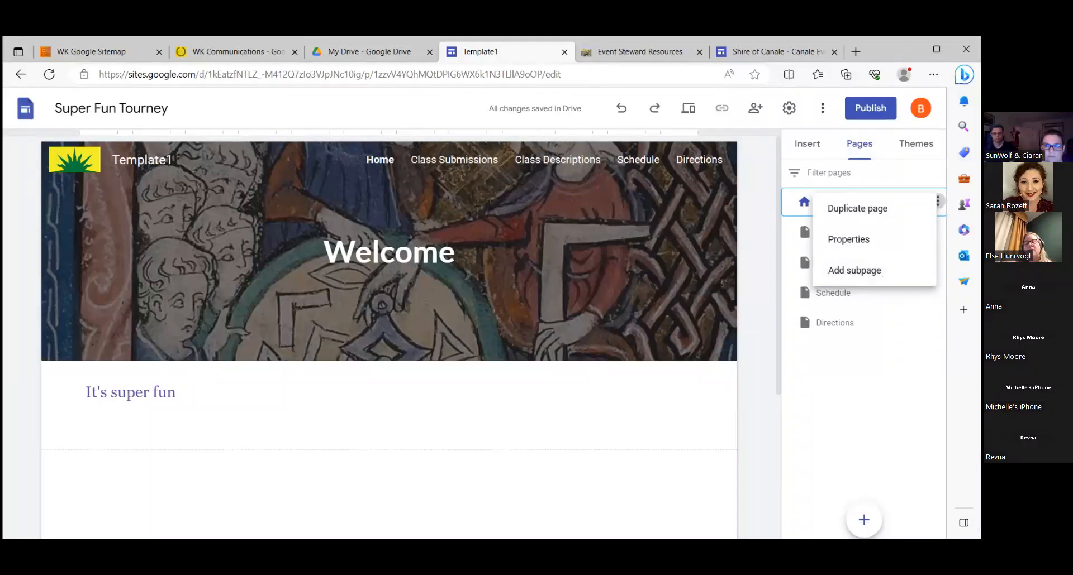
{"action": "key", "text": "alt+Left"}
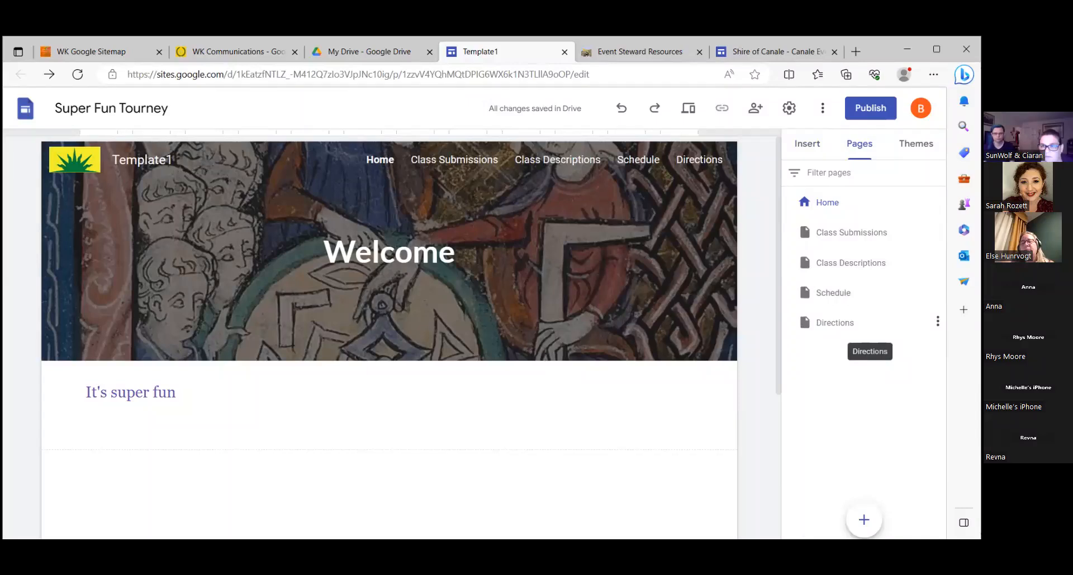
{"action": "left_click", "coordinate": [834, 328]}
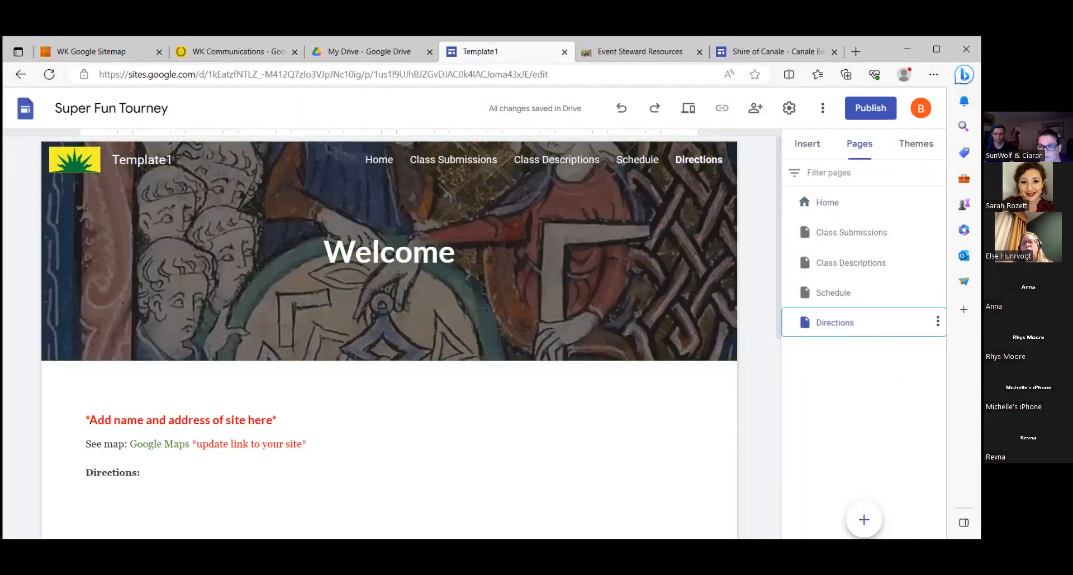
{"action": "left_click_drag", "start_coordinate": [835, 336], "coordinate": [816, 299]}
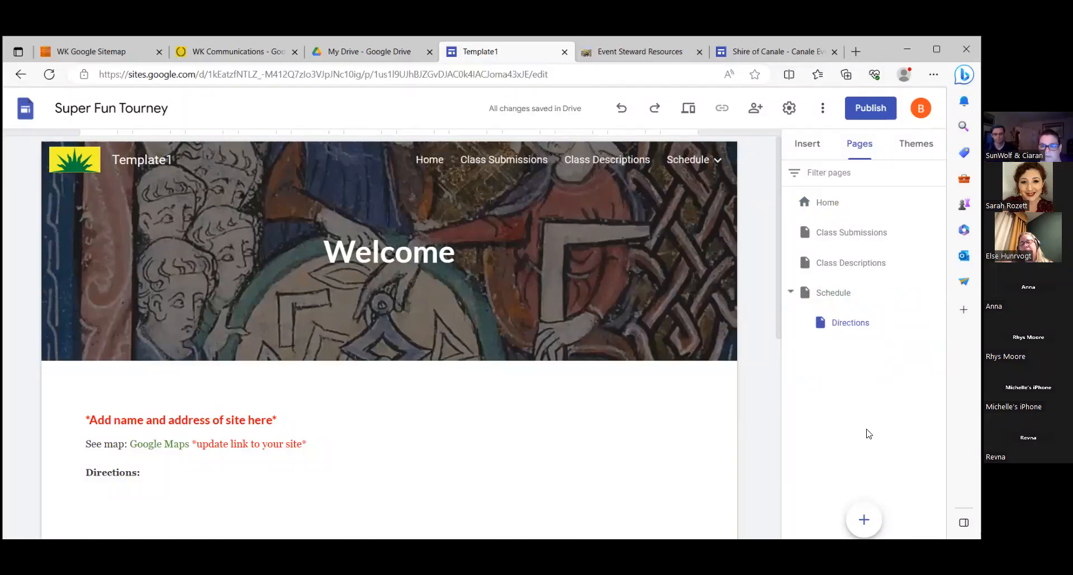
Examine the new link form and the site pages it offers as link targets, and close it without adding a link
{"action": "mouse_move", "coordinate": [863, 520]}
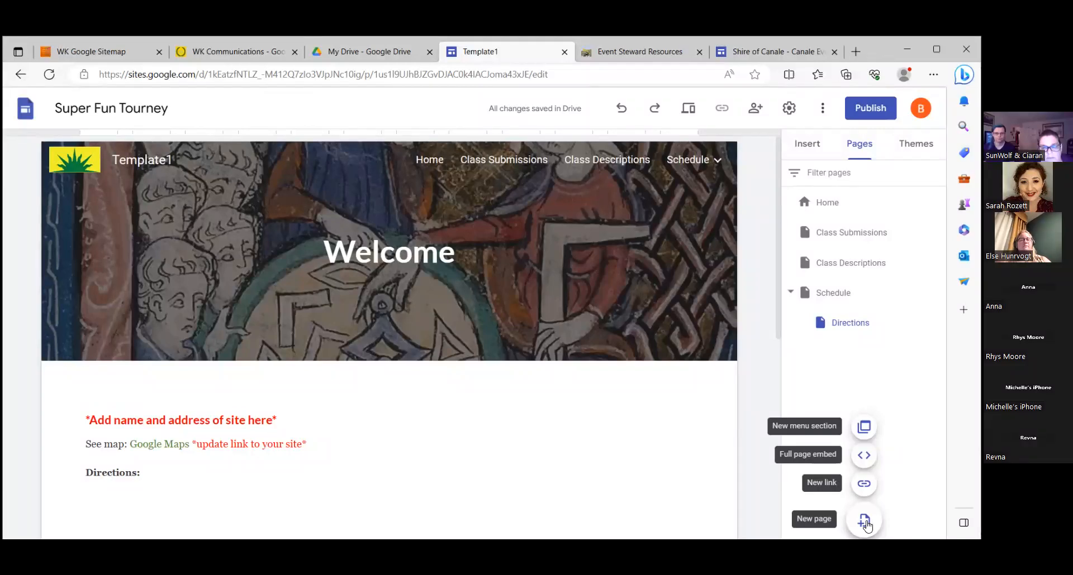
{"action": "left_click", "coordinate": [864, 486]}
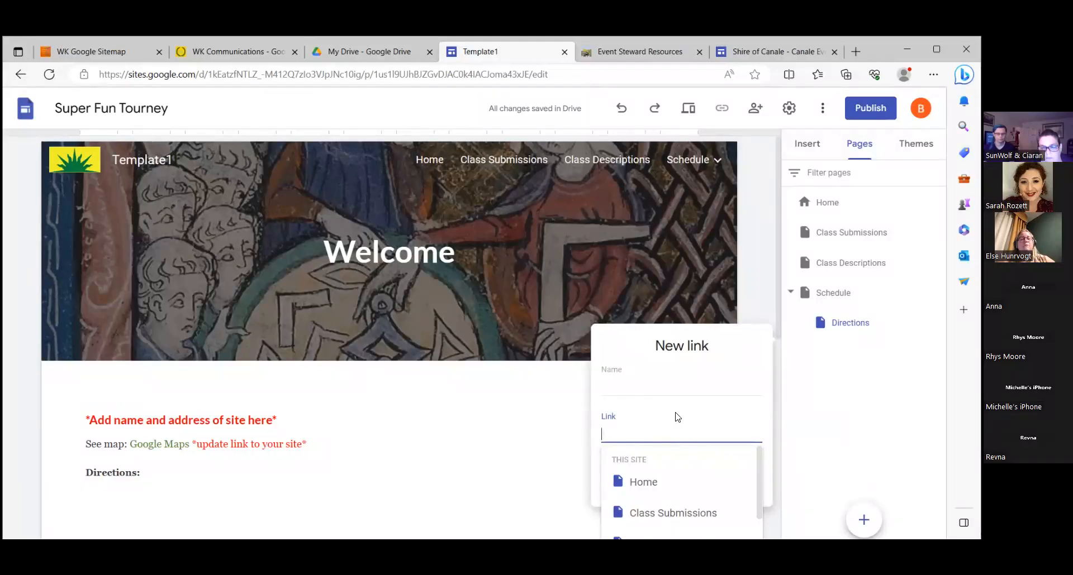
{"action": "scroll", "coordinate": [703, 456], "scroll_direction": "down", "scroll_amount": 1}
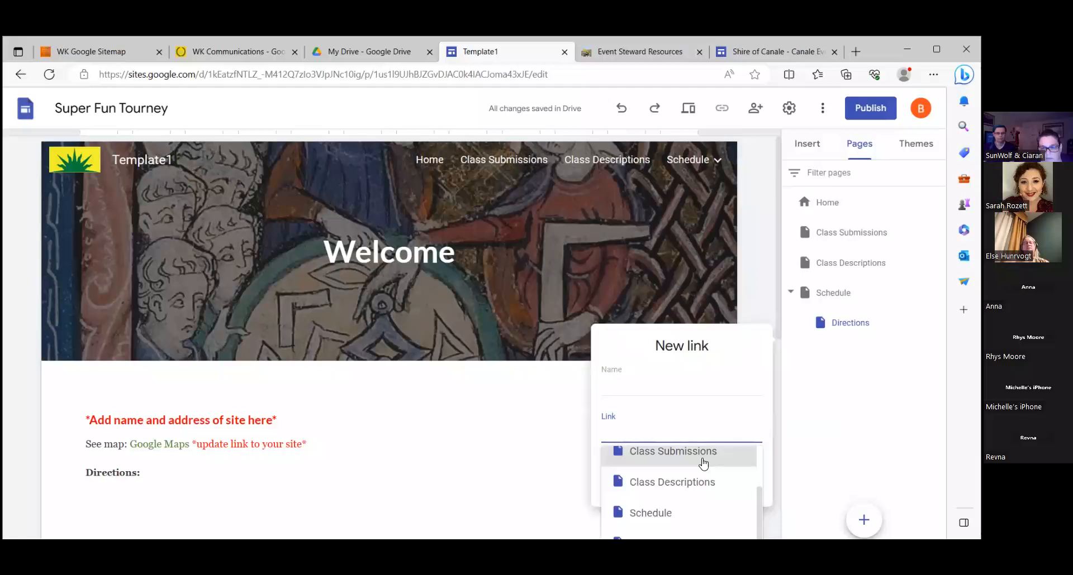
{"action": "scroll", "coordinate": [704, 464], "scroll_direction": "up", "scroll_amount": 1}
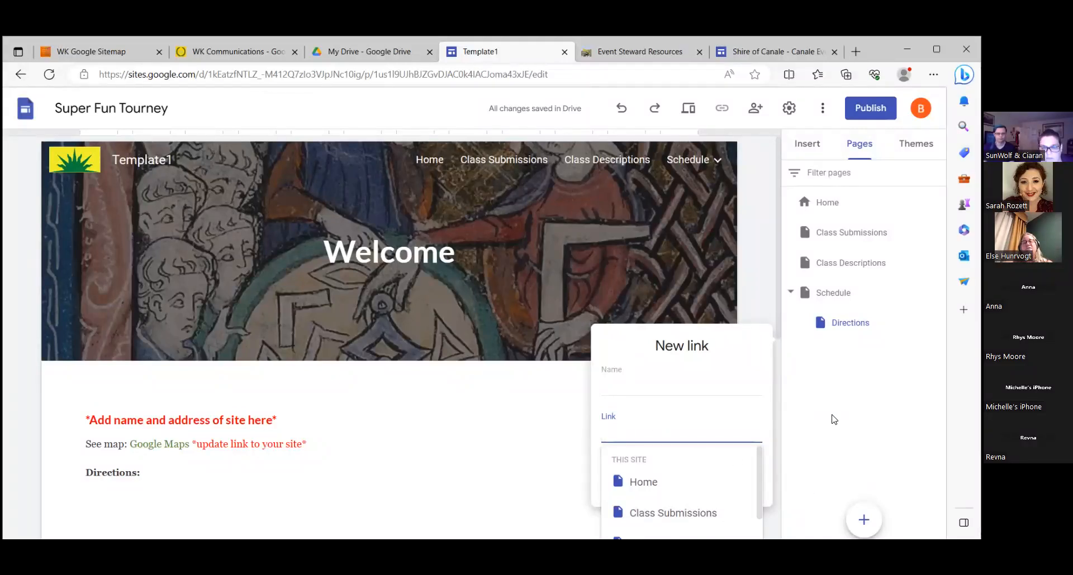
{"action": "scroll", "coordinate": [720, 478], "scroll_direction": "down", "scroll_amount": 1}
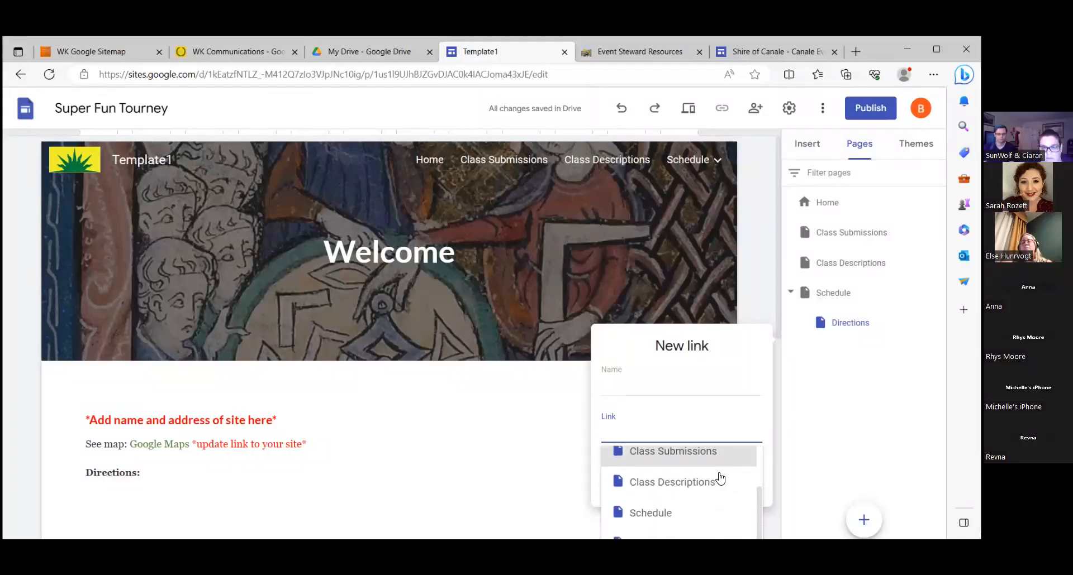
{"action": "scroll", "coordinate": [720, 481], "scroll_direction": "up", "scroll_amount": 1}
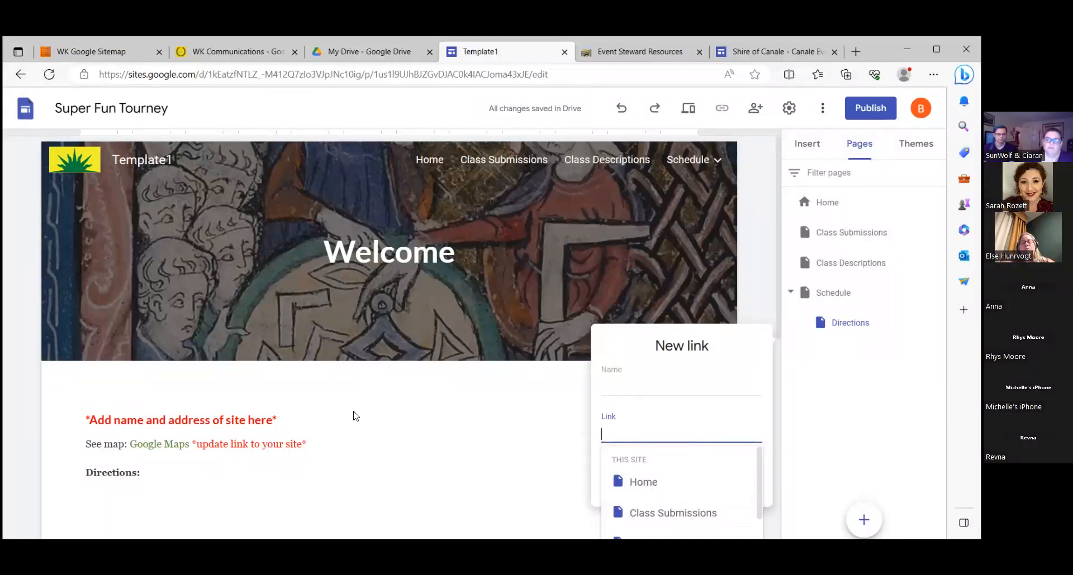
{"action": "left_click", "coordinate": [820, 383]}
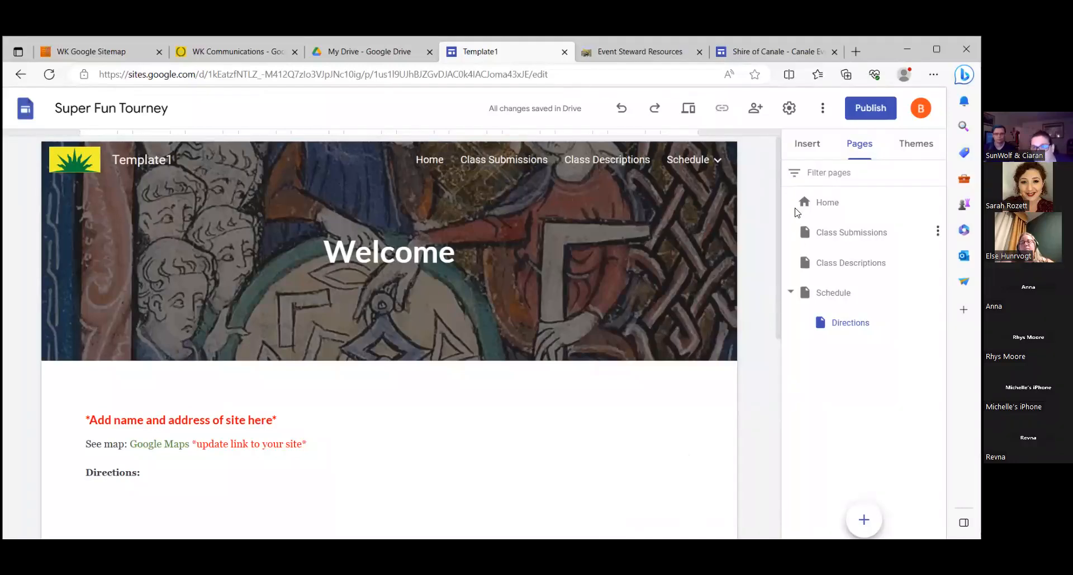
Browse the site's available themes, both the custom ones and those created by Google
{"action": "left_click", "coordinate": [916, 143]}
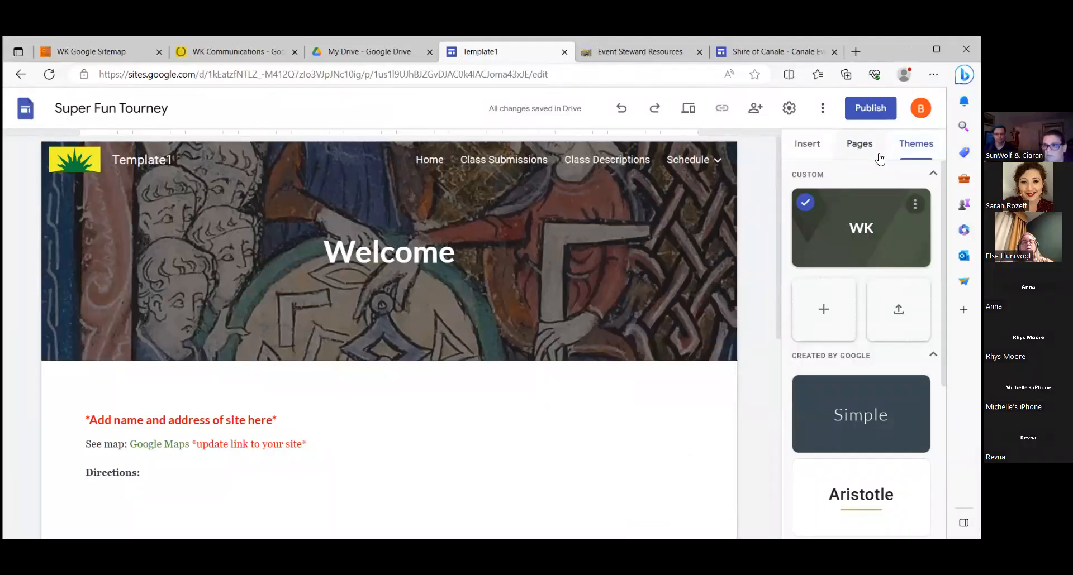
{"action": "scroll", "coordinate": [883, 179], "scroll_direction": "down", "scroll_amount": 5}
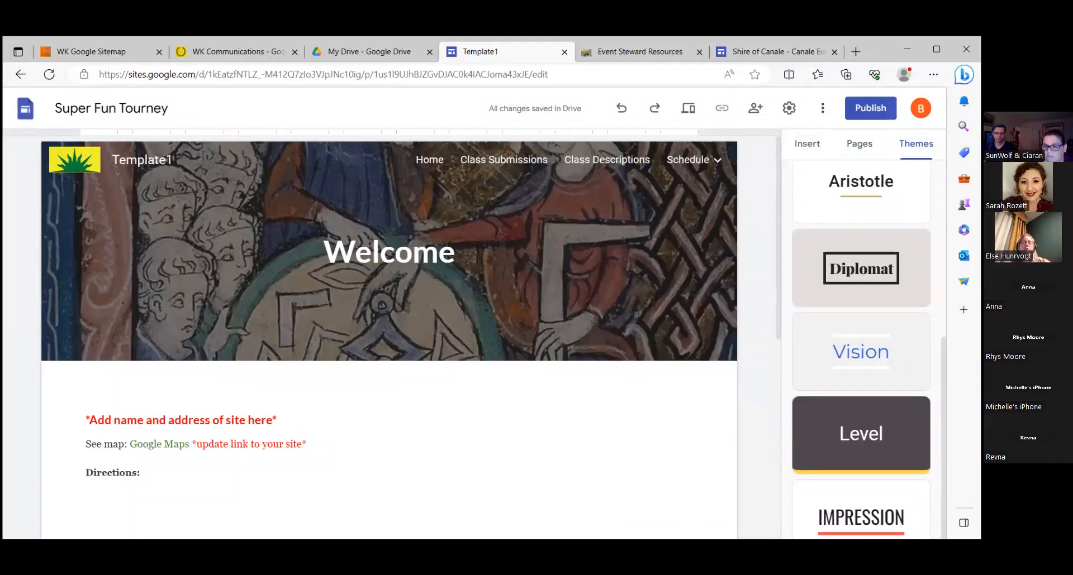
{"action": "scroll", "coordinate": [854, 393], "scroll_direction": "up", "scroll_amount": 3}
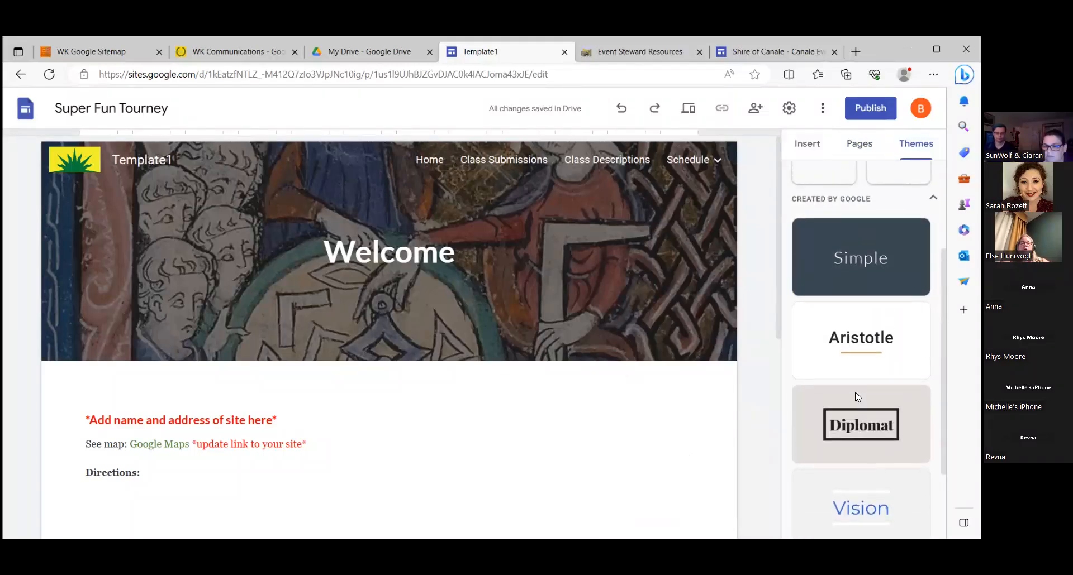
{"action": "scroll", "coordinate": [857, 390], "scroll_direction": "up", "scroll_amount": 3}
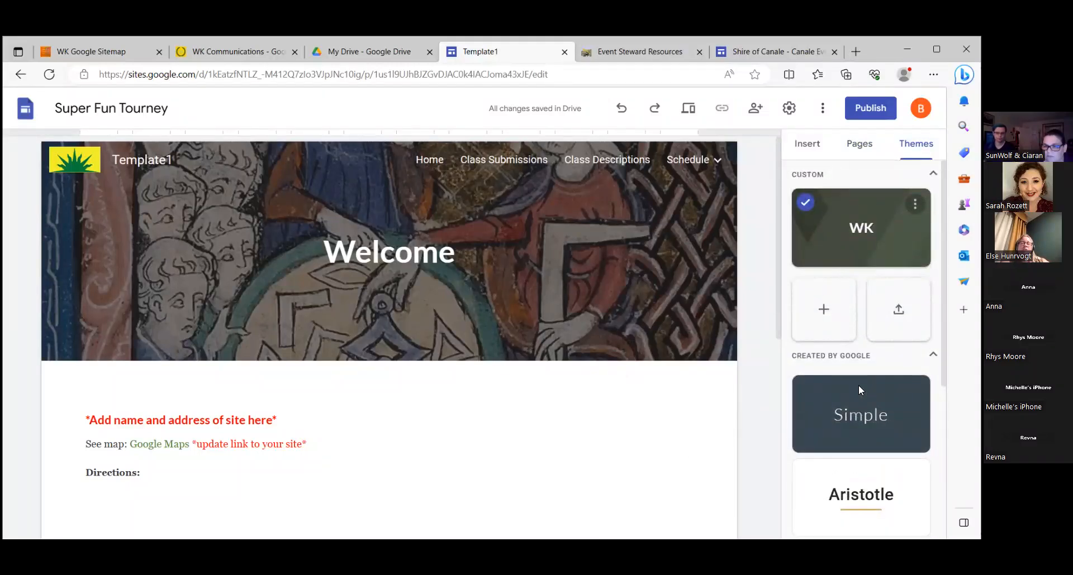